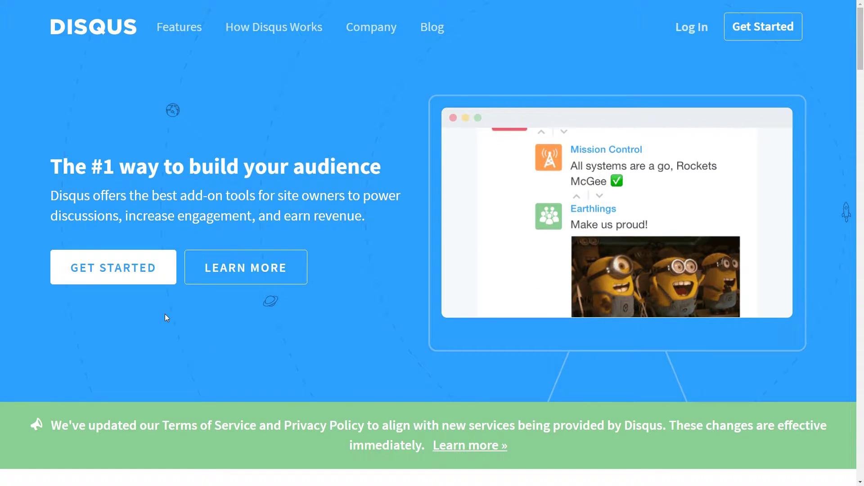
Start creating a new Disqus account from the homepage's GET STARTED button
click(134, 271)
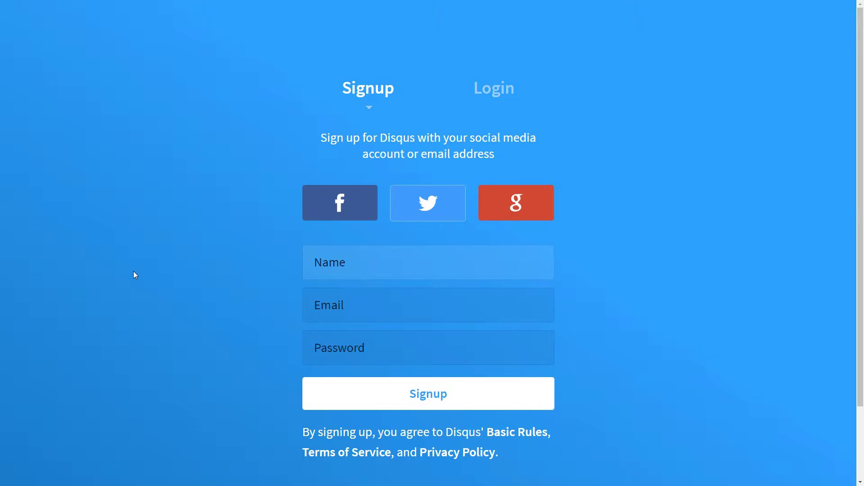
Enter the account's display name and e-mail address in the Disqus signup form
click(384, 260)
text(Testing)
key(Tab)
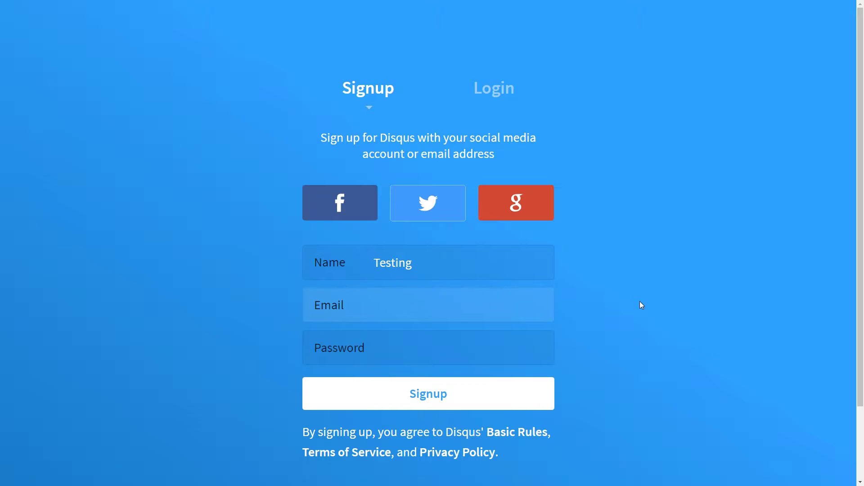
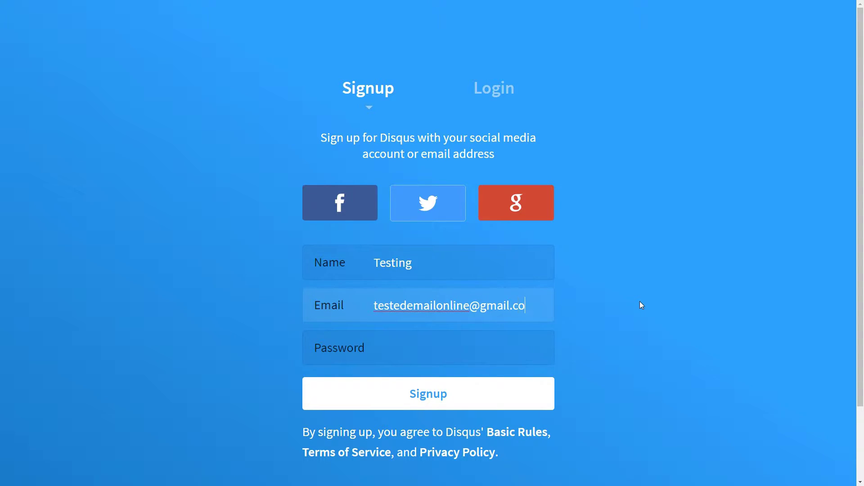
key(Tab)
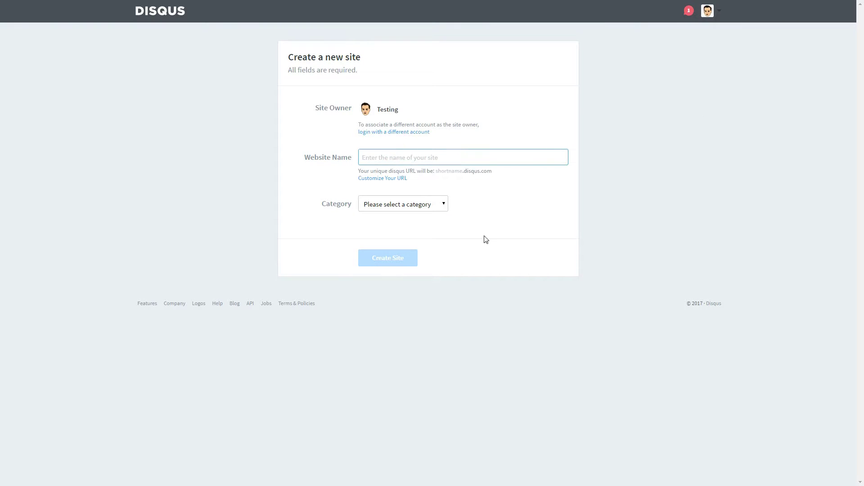
Create a Disqus site named 'demonstrative' with the Tech category
text(dem)
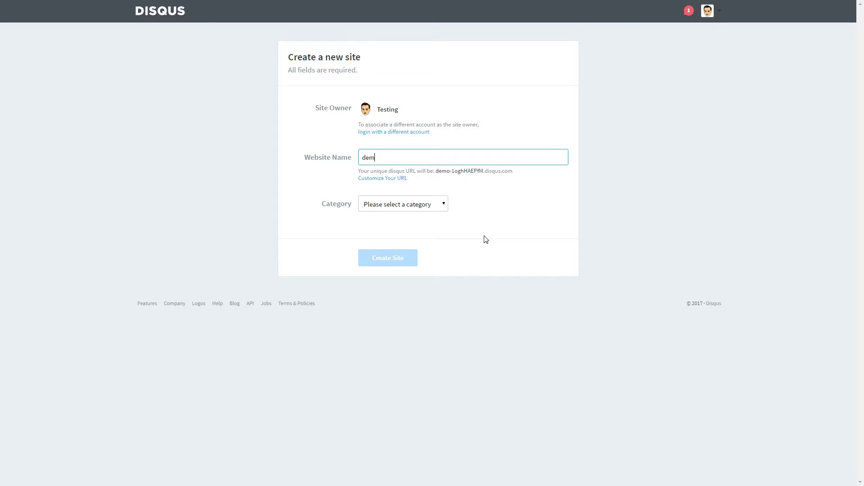
key(BackSpace)
key(BackSpace)
key(BackSpace)
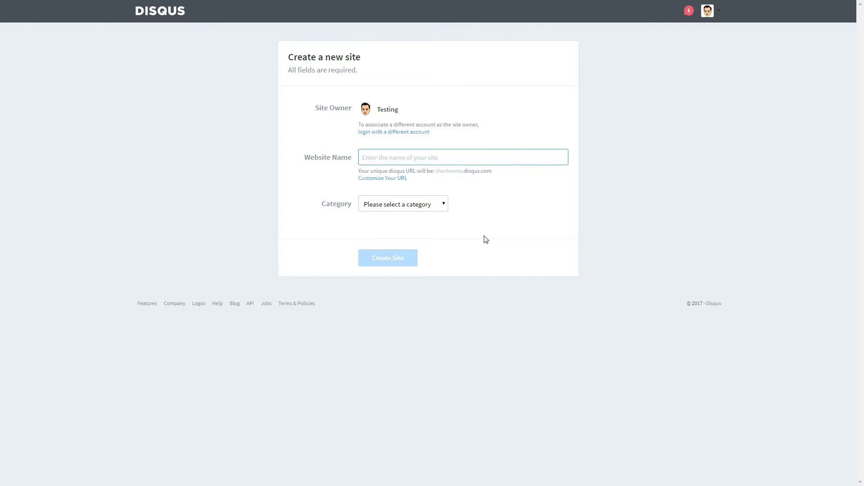
text(demo)
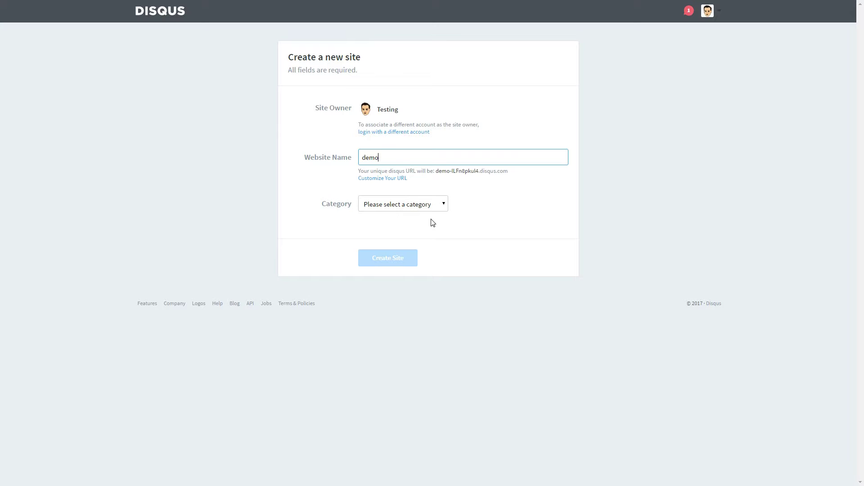
text(nstrative)
click(438, 206)
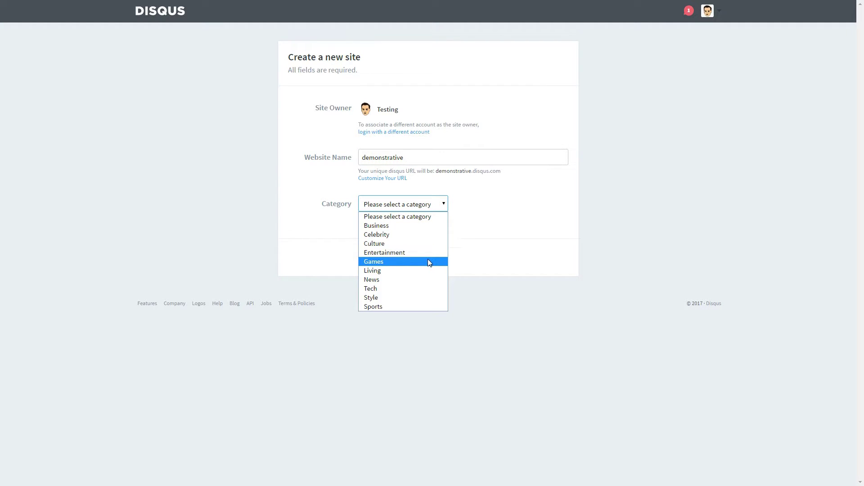
click(420, 288)
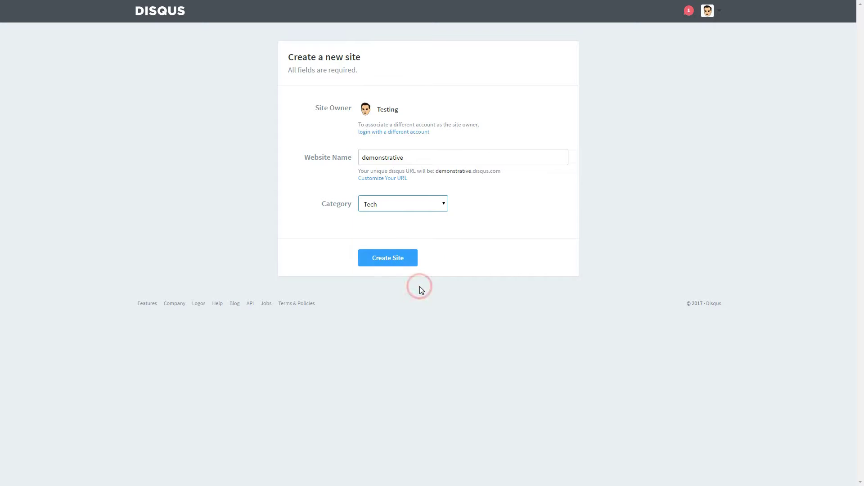
click(400, 266)
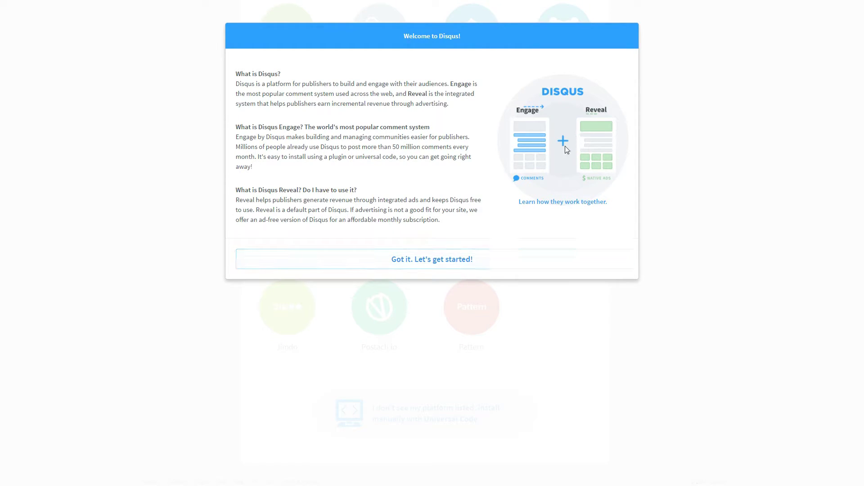
Dismiss the welcome message and choose WordPress as the site's platform
click(426, 258)
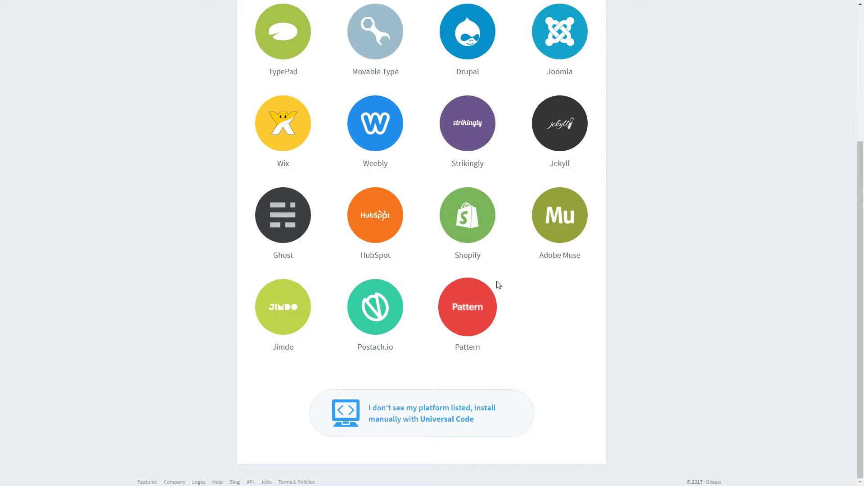
scroll(498, 285, up, 5)
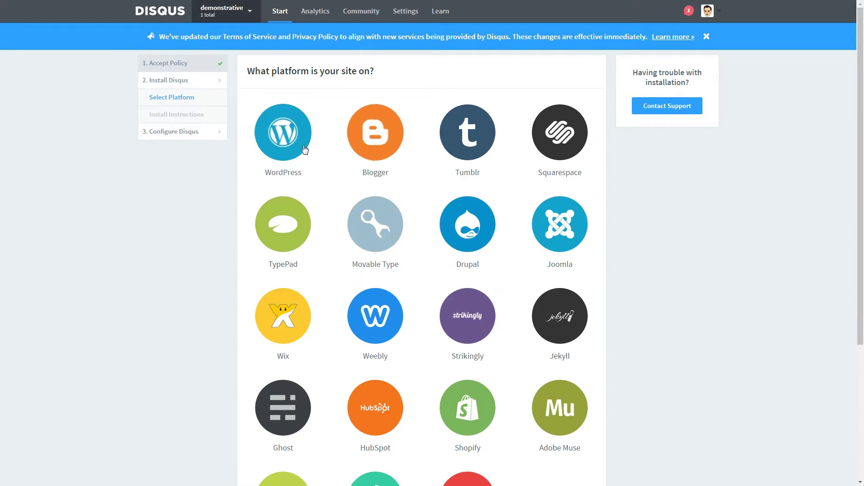
click(288, 140)
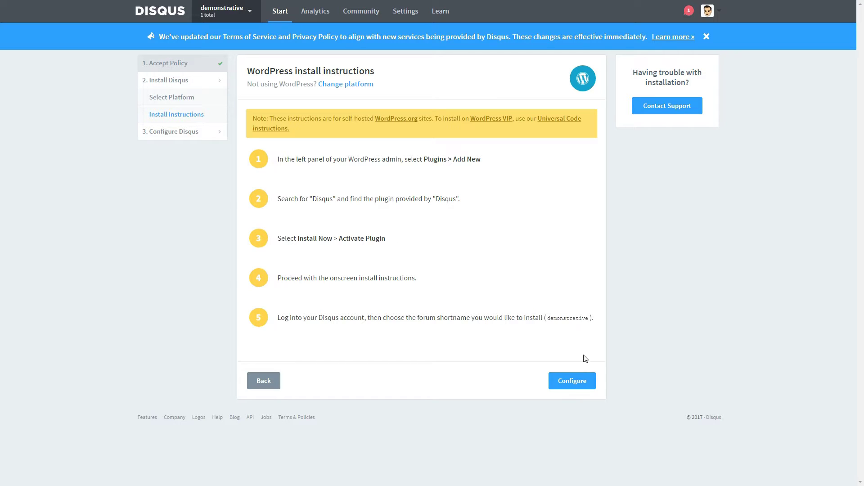
click(573, 380)
click(362, 195)
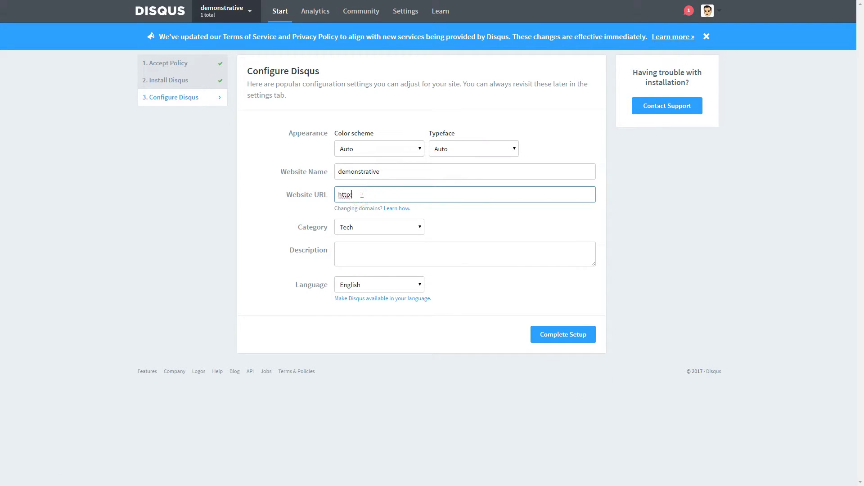
text(http://demo.howtobeonline.com)
click(353, 249)
text(Testing p)
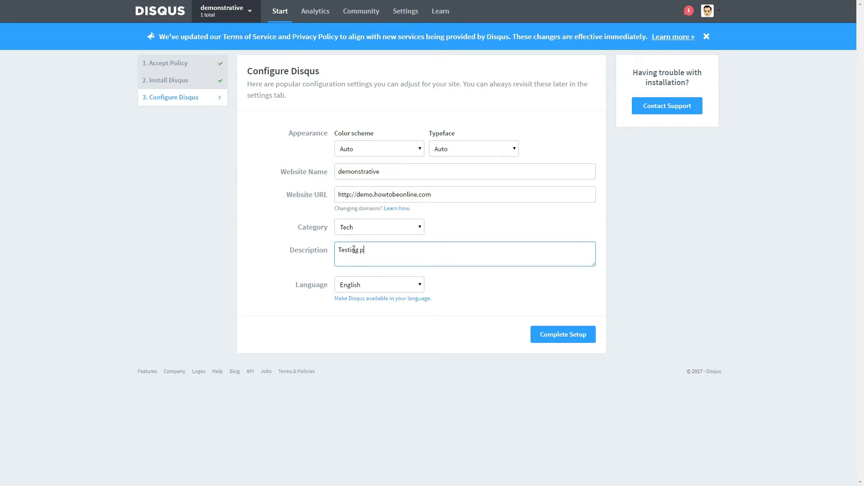
text(urpose)
click(546, 334)
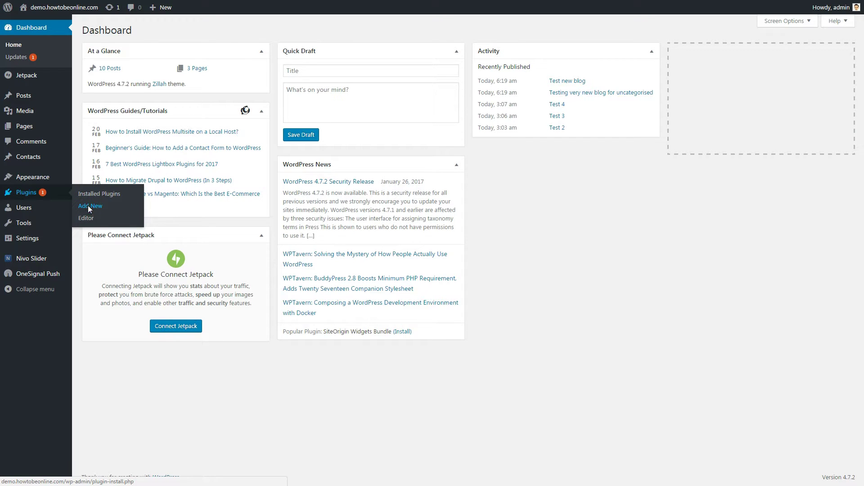
Search the plugin directory for 'disqus', then install and activate Disqus Comment System
click(88, 206)
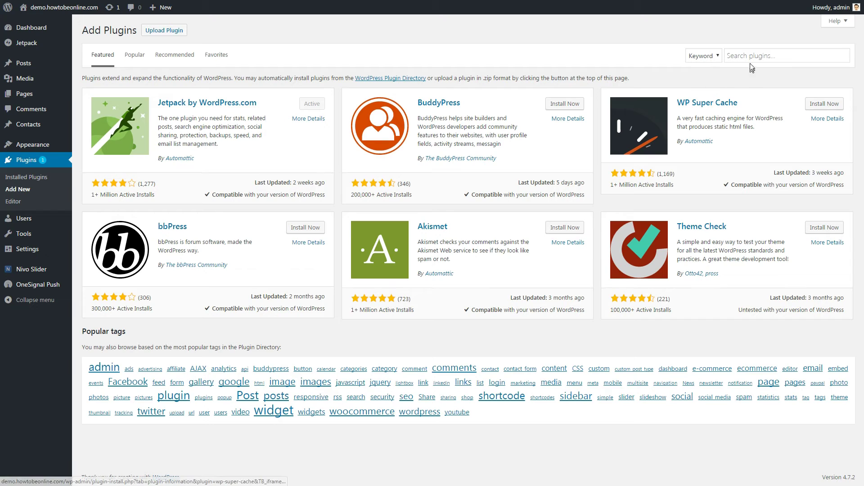
click(750, 60)
text(disqus)
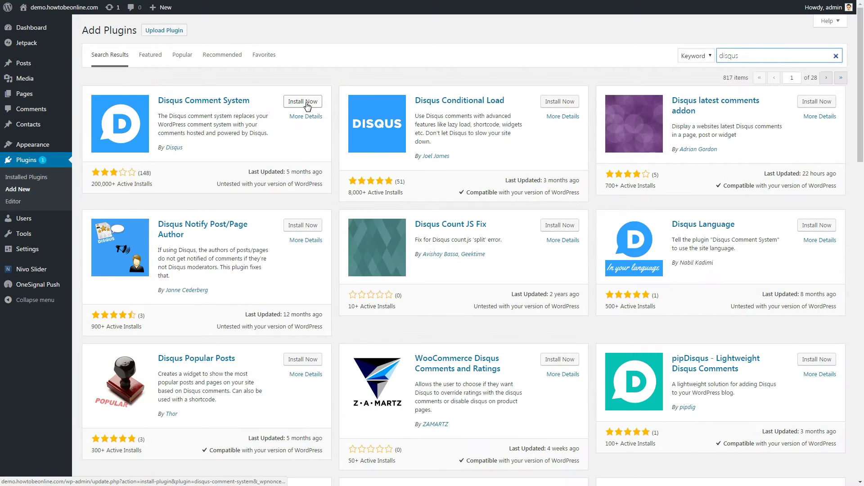
click(306, 104)
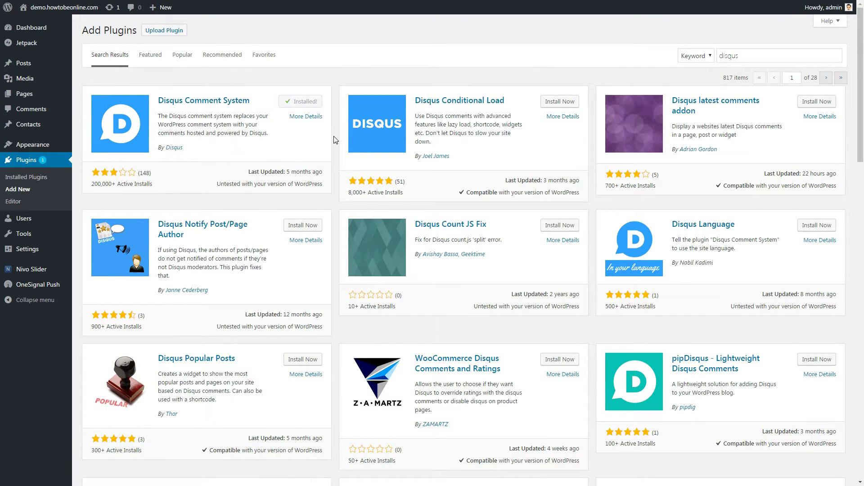
click(315, 104)
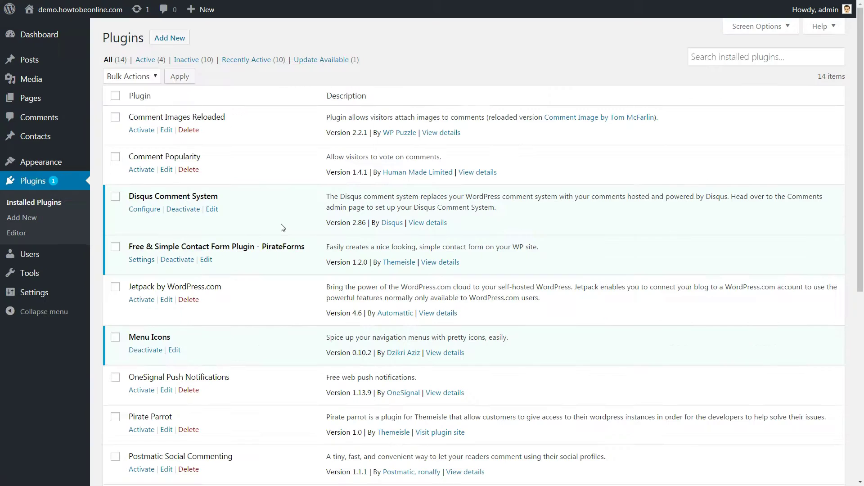
Upgrade the Disqus database and log the plugin in with the account e-mail and password
click(144, 209)
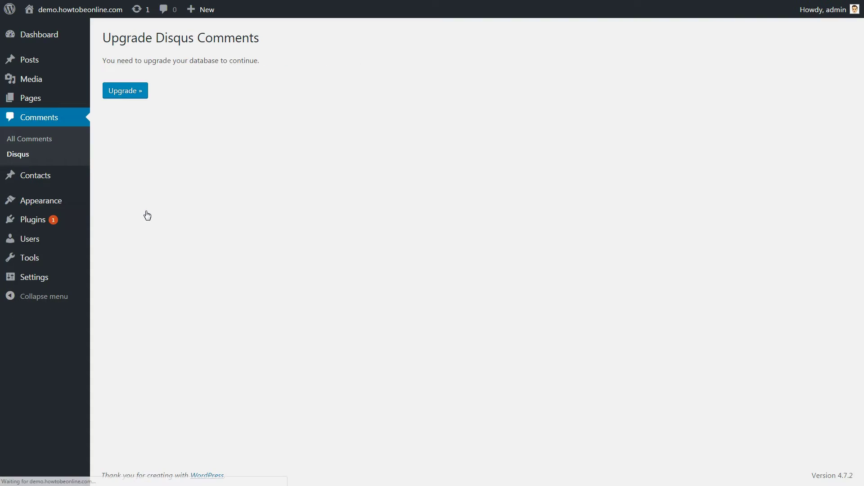
click(123, 91)
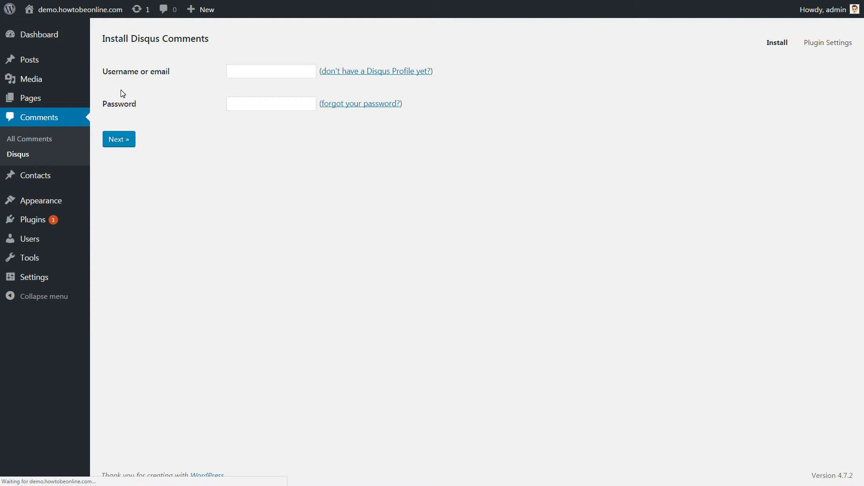
click(266, 72)
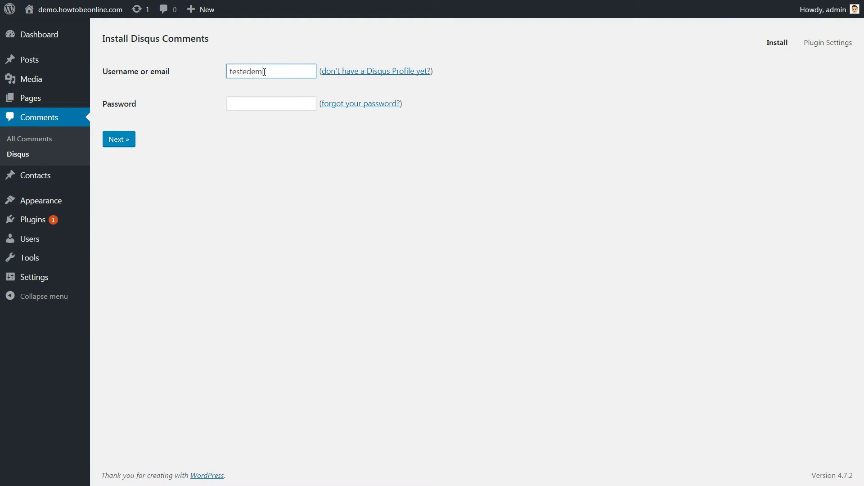
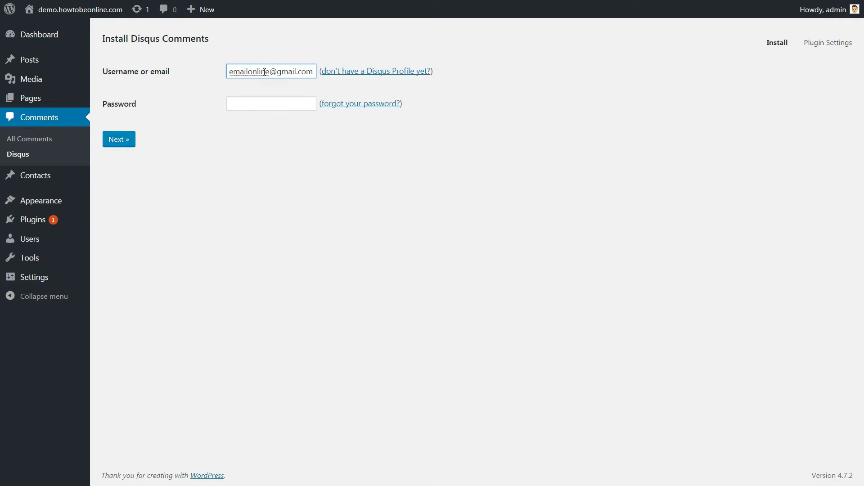
key(Tab)
text(t)
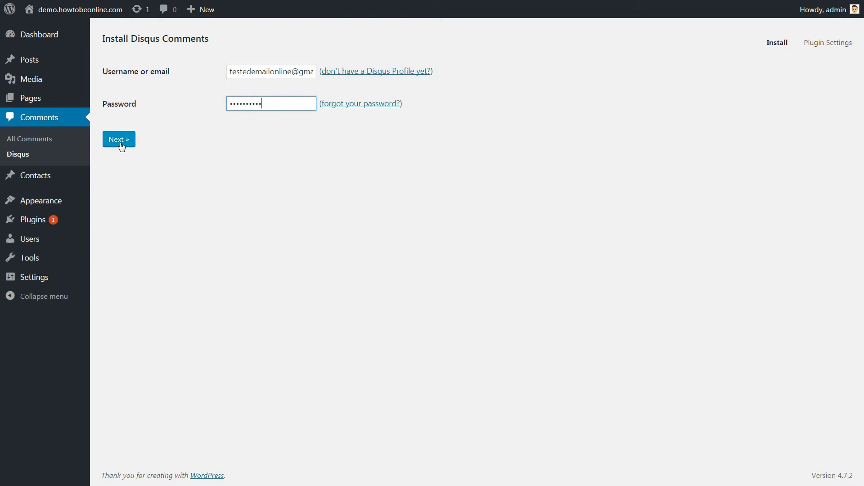
click(119, 142)
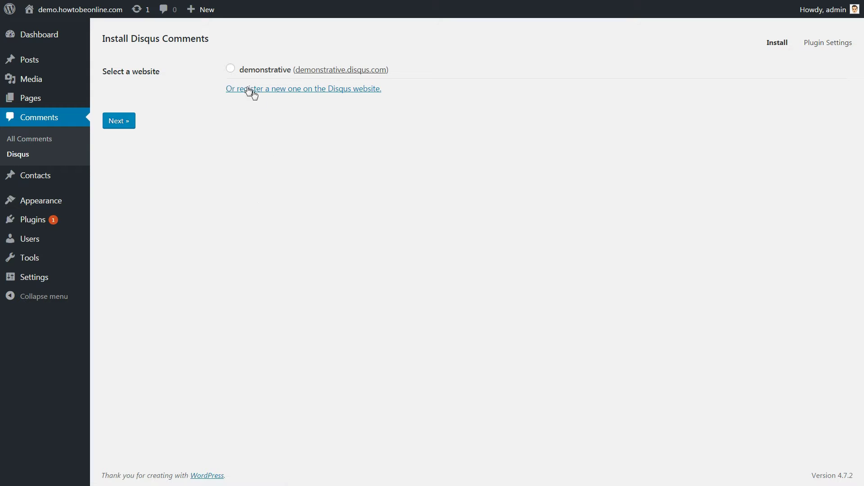
Install Disqus for the 'demonstrative' site and continue to the moderation dashboard
click(229, 68)
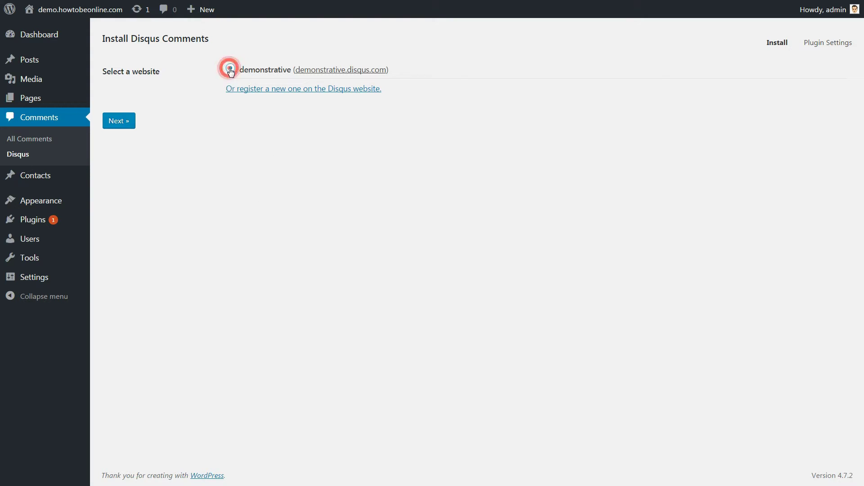
click(120, 120)
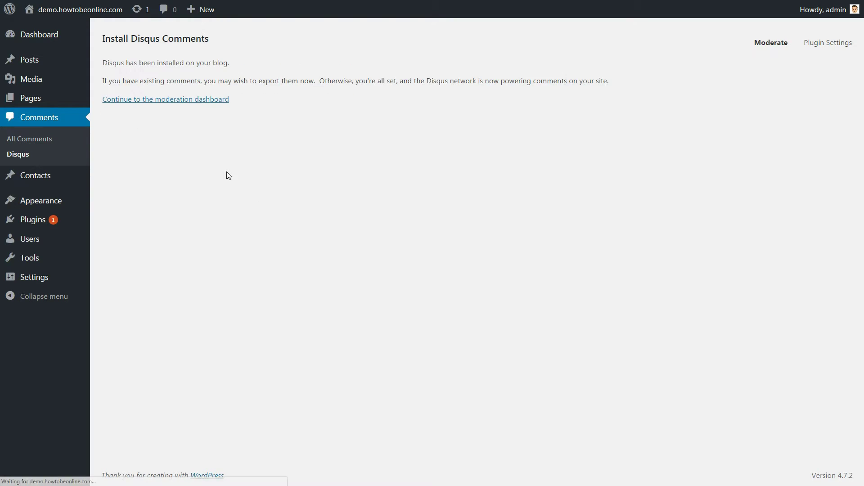
click(188, 103)
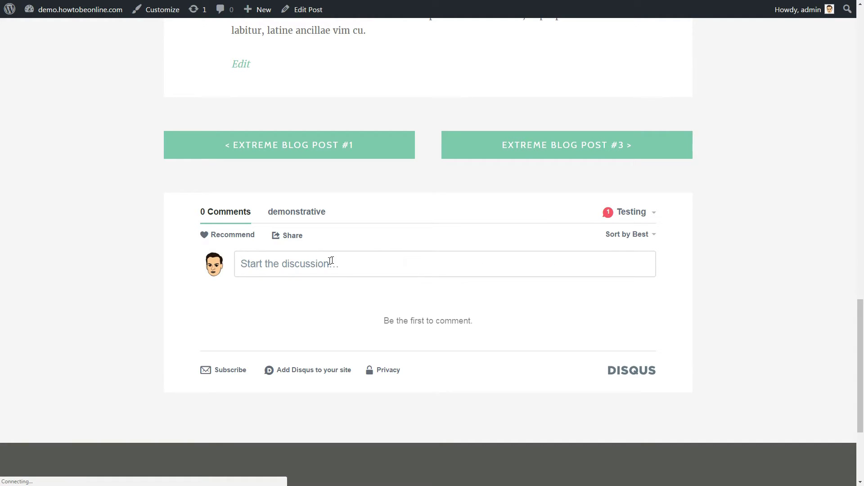
Draft test comments 'Now you can' and 'Thi' on two posts, then view engagement analytics
click(325, 263)
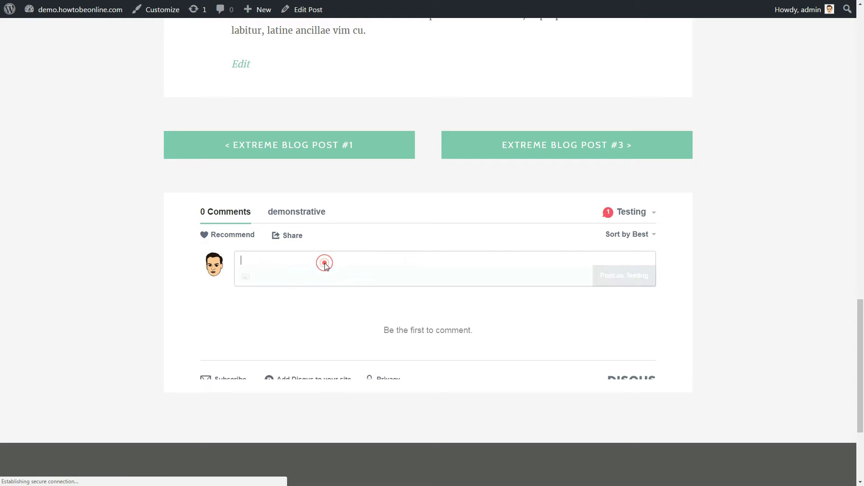
text(Now yo)
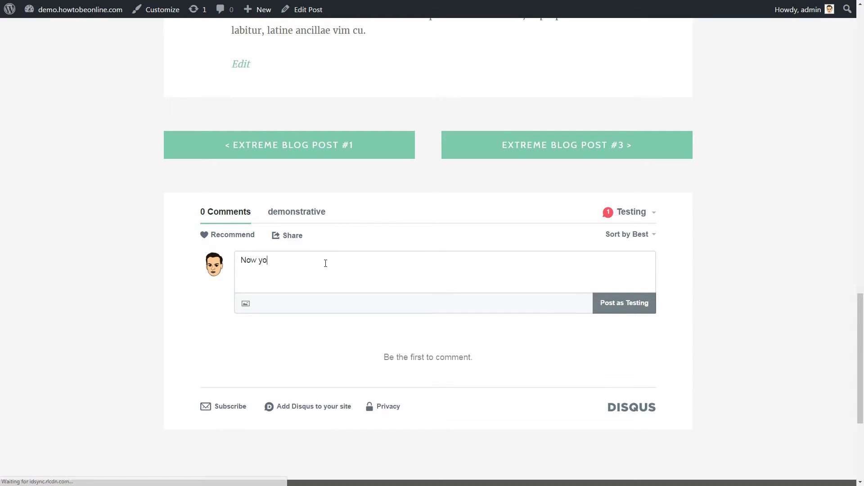
text(u can start)
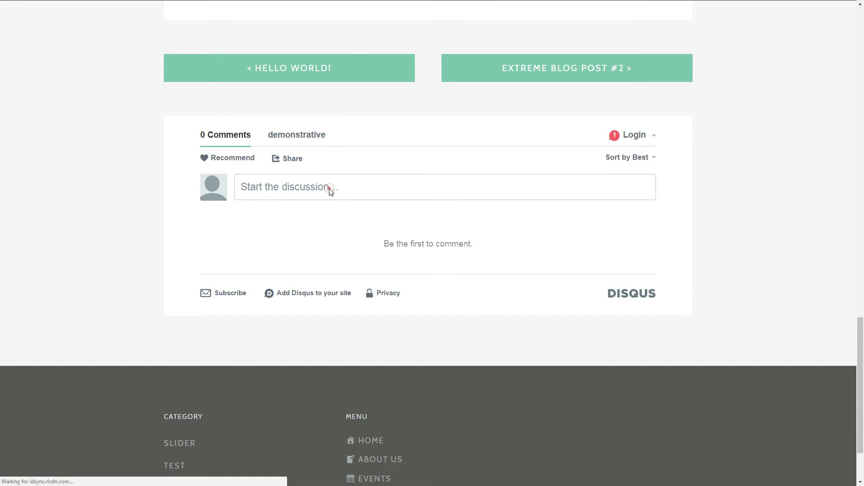
click(328, 189)
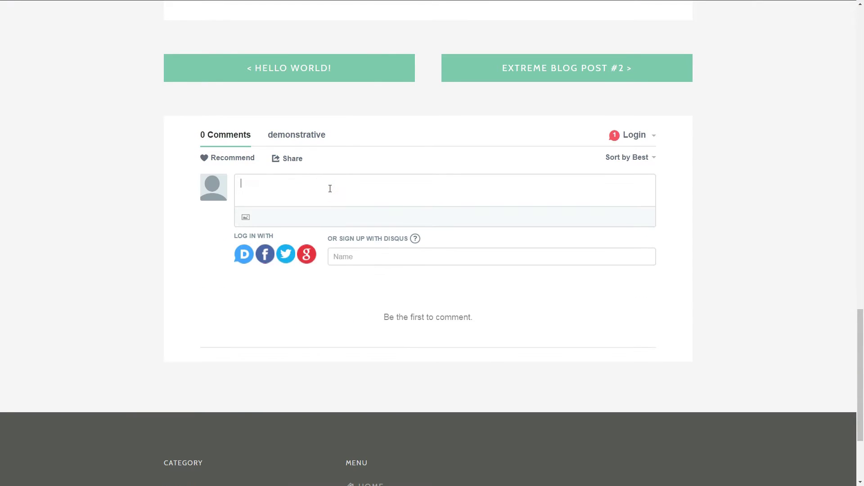
text(Thi)
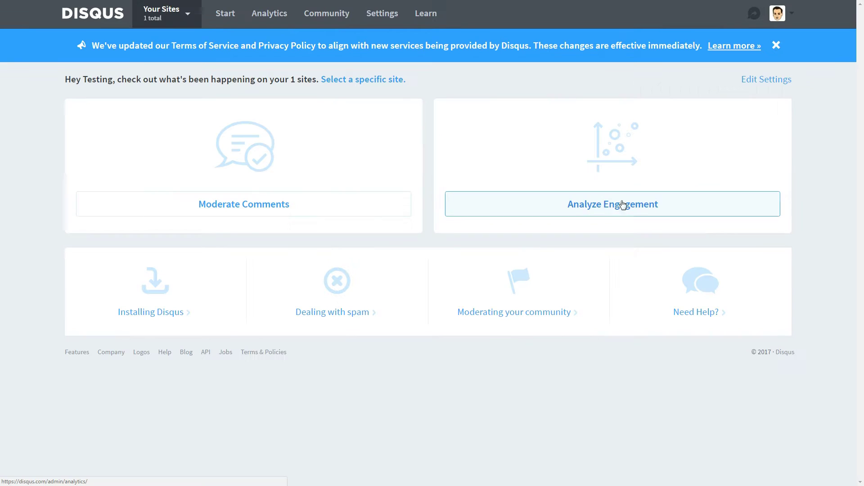
click(609, 209)
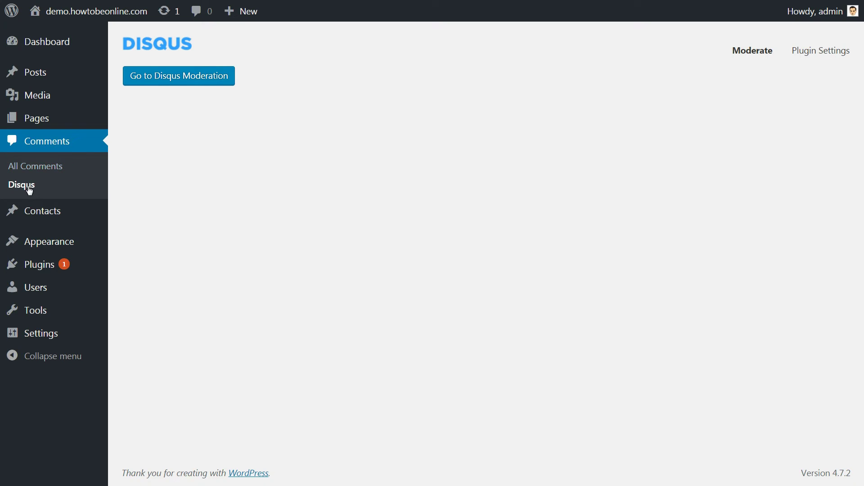
Enable Disqus comments for the blog in the plugin settings
click(23, 185)
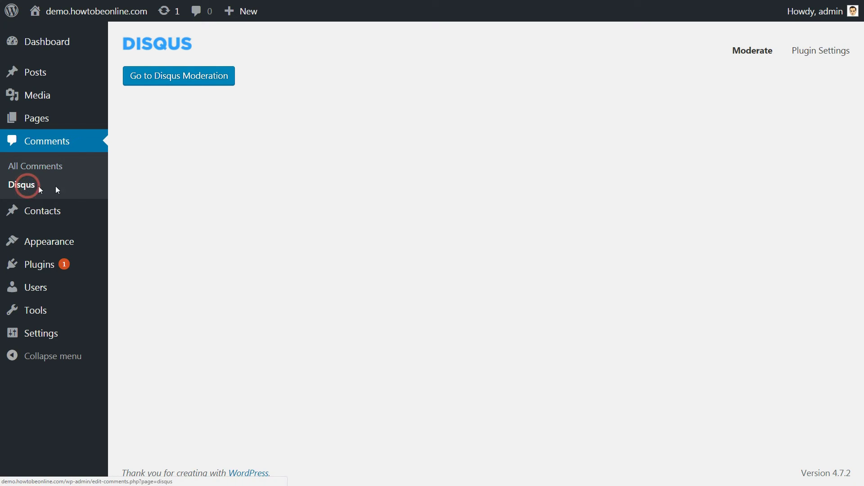
click(829, 51)
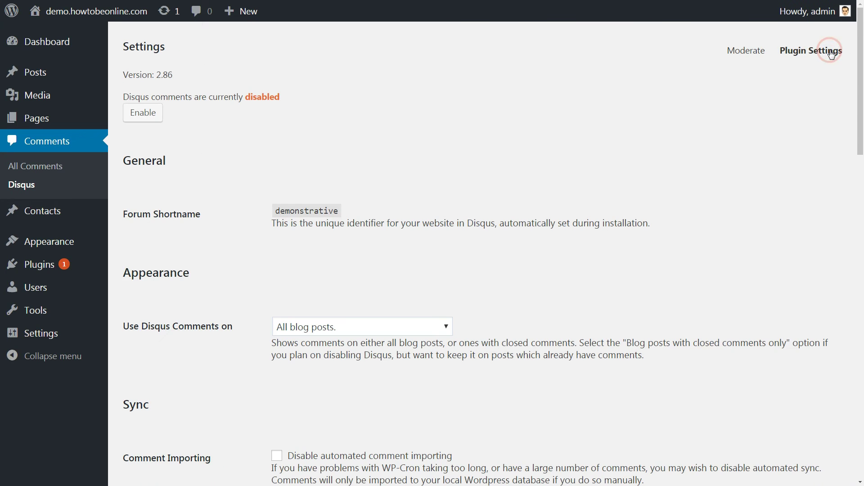
click(145, 111)
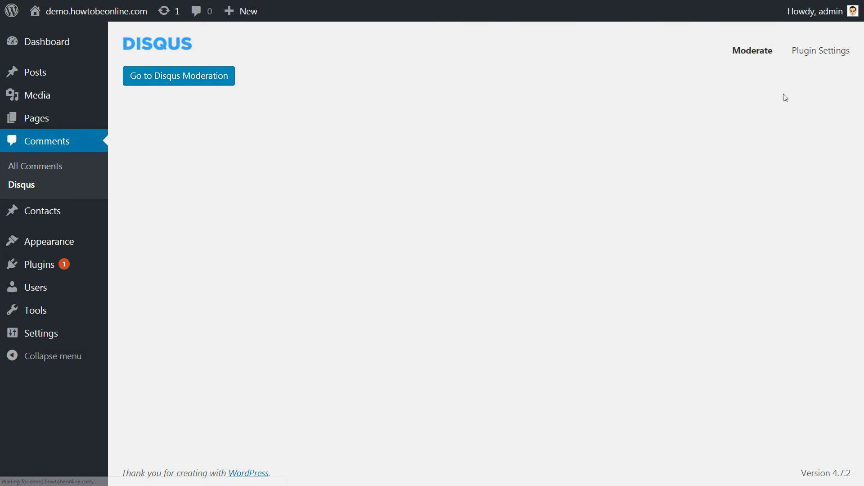
Recheck the plugin settings, then open the comment editor below a post
click(834, 53)
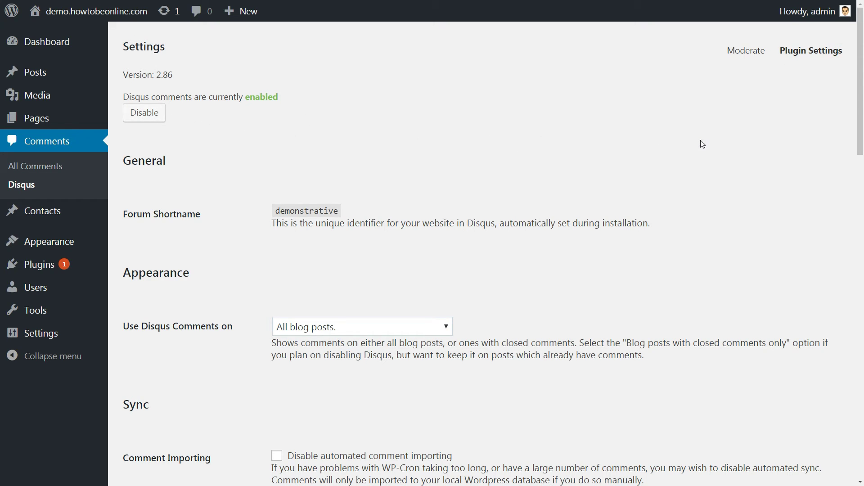
scroll(855, 254, down, 6)
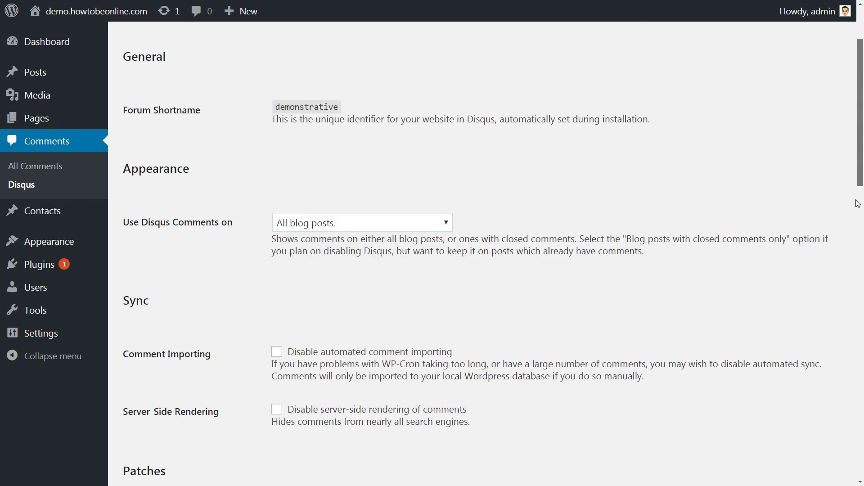
scroll(855, 255, down, 9)
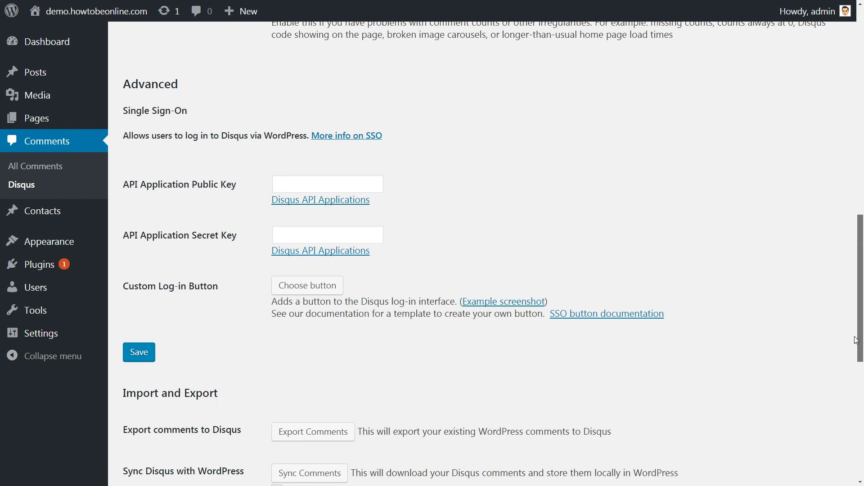
scroll(855, 340, down, 1)
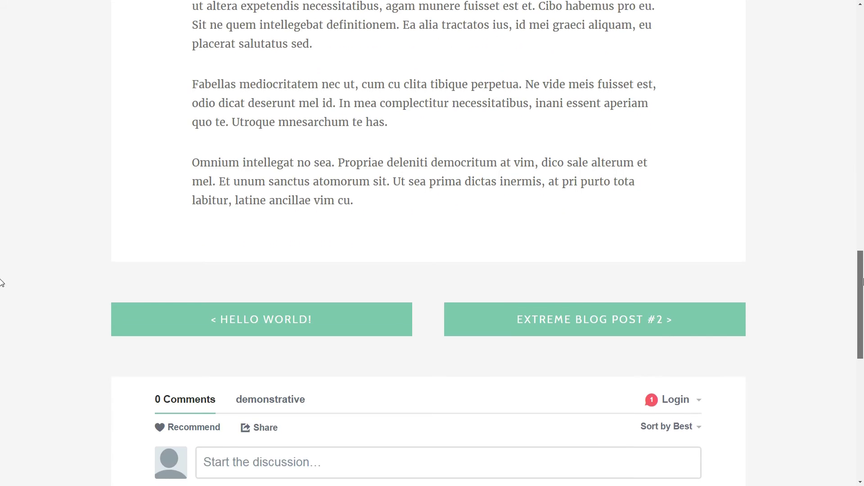
scroll(4, 279, down, 5)
scroll(1, 327, down, 1)
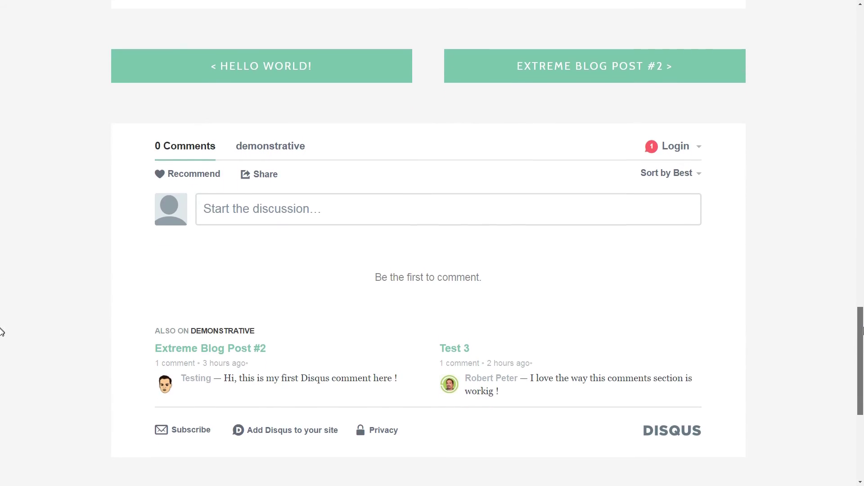
click(262, 201)
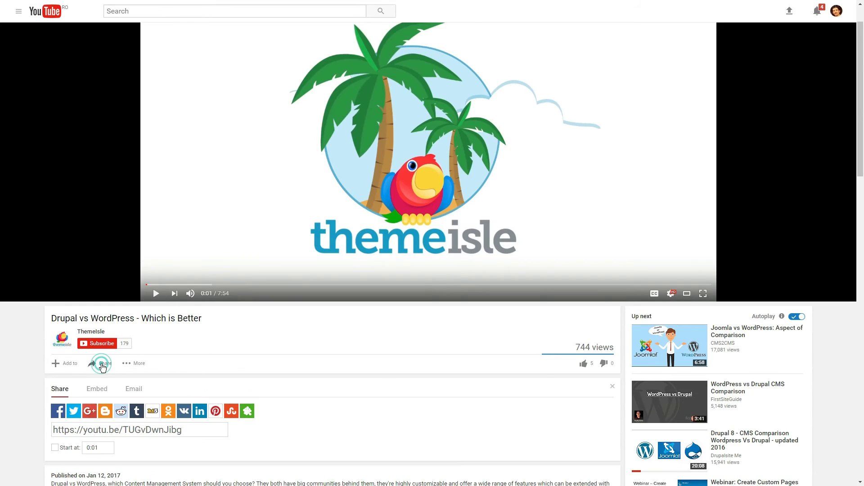
Type 'Your question here !' in the video's comment box and like the video
click(100, 364)
click(125, 459)
text(Your question here !)
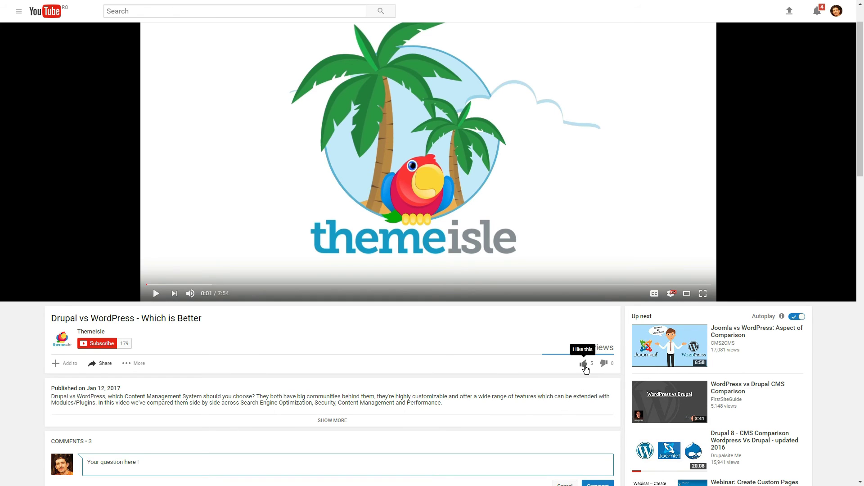
click(584, 363)
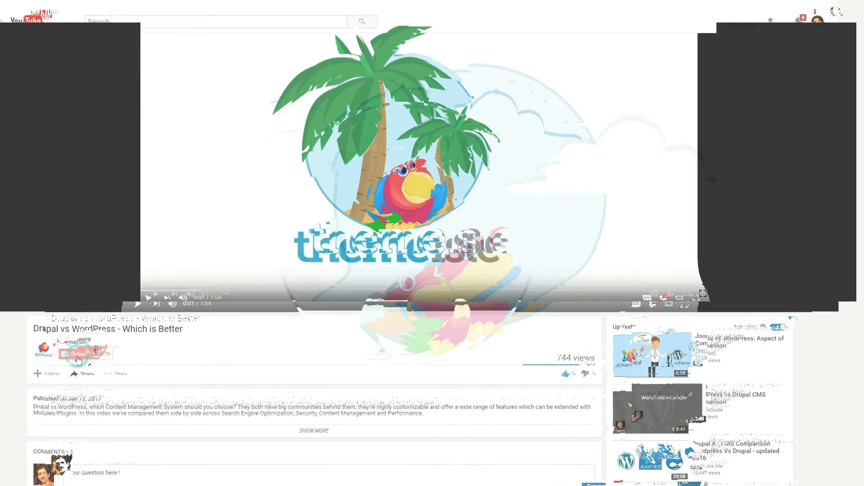